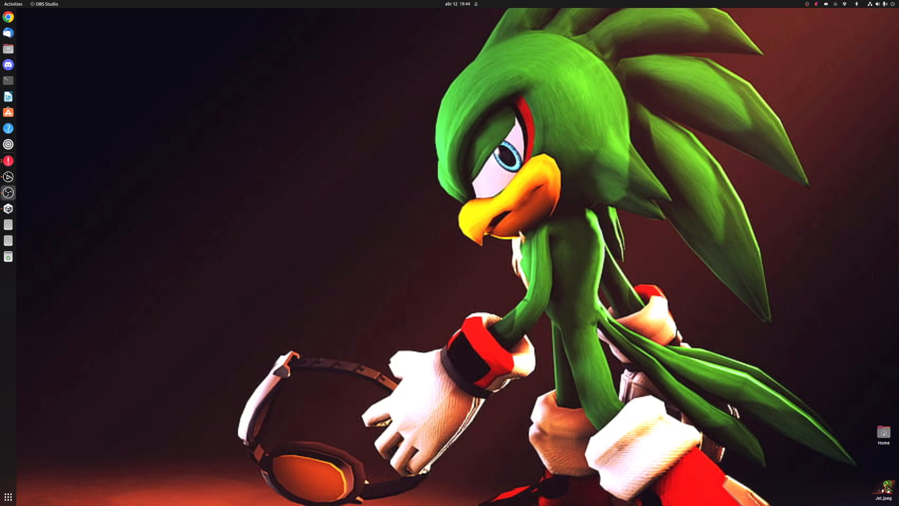
# Step: Launch Terminal from the Activities search and cd into /opt/obs-cli
pyautogui.press('super')
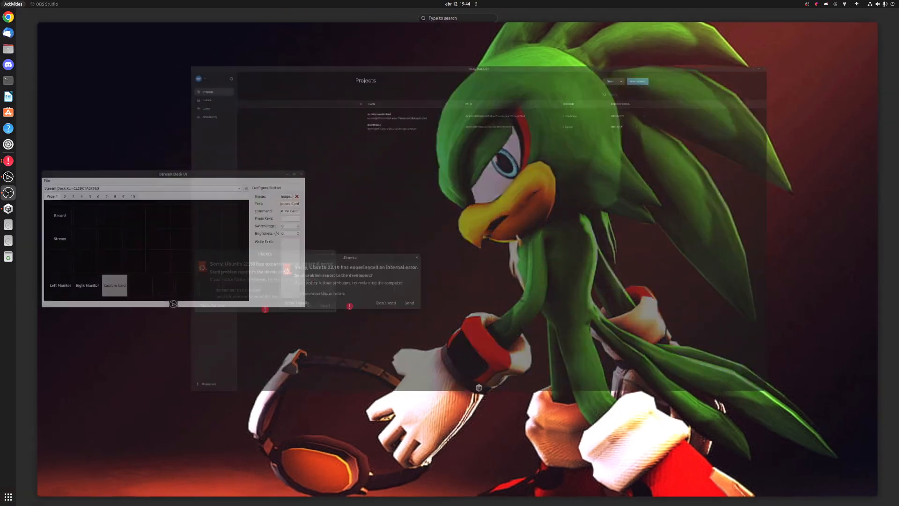
pyautogui.write('dterm')
pyautogui.press('Return')
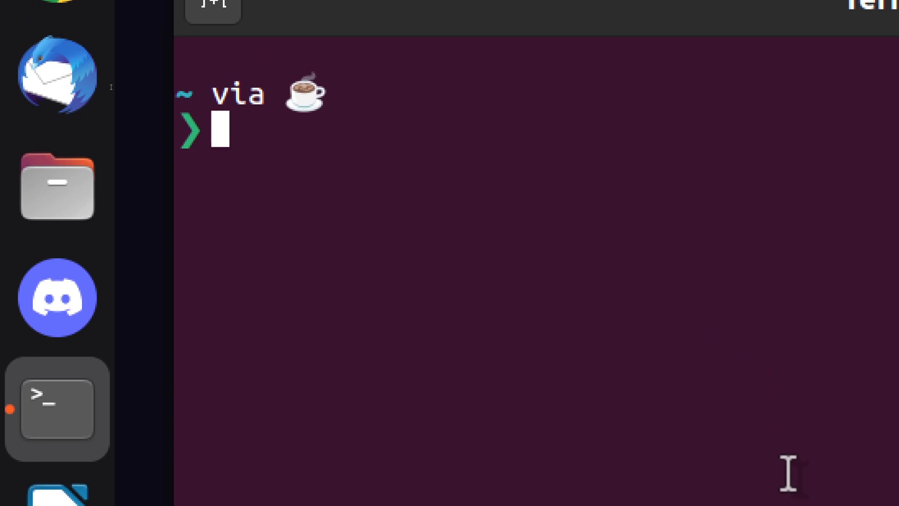
pyautogui.write('cd ')
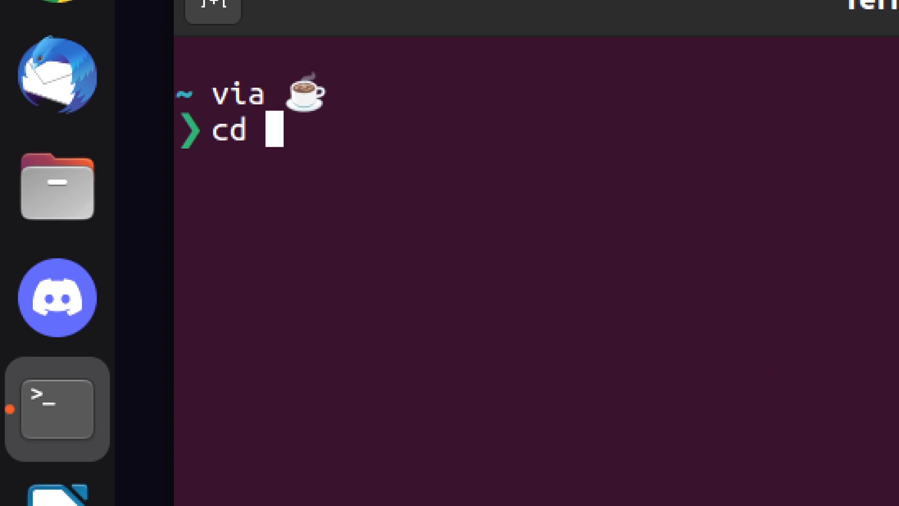
pyautogui.write('/oip')
pyautogui.press('BackSpace')
pyautogui.press('BackSpace')
pyautogui.press('BackSpace')
pyautogui.write('op')
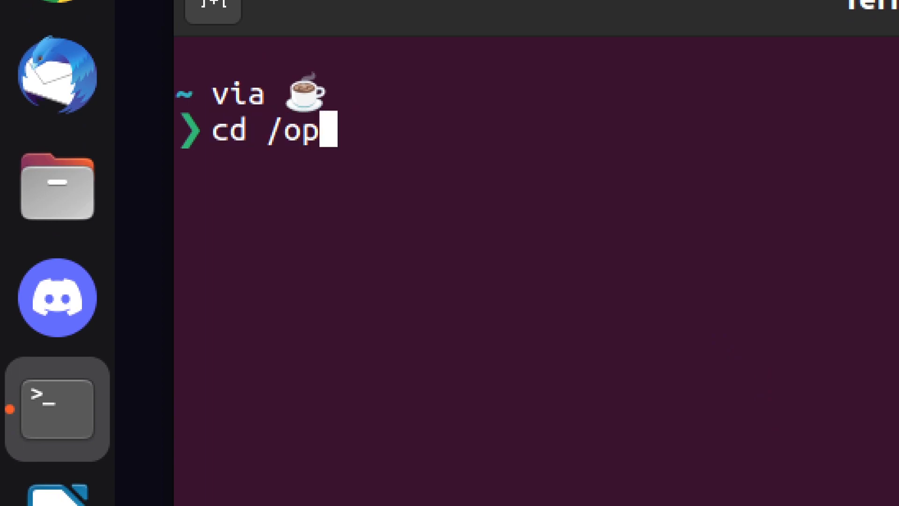
pyautogui.write('t/obs-cli')
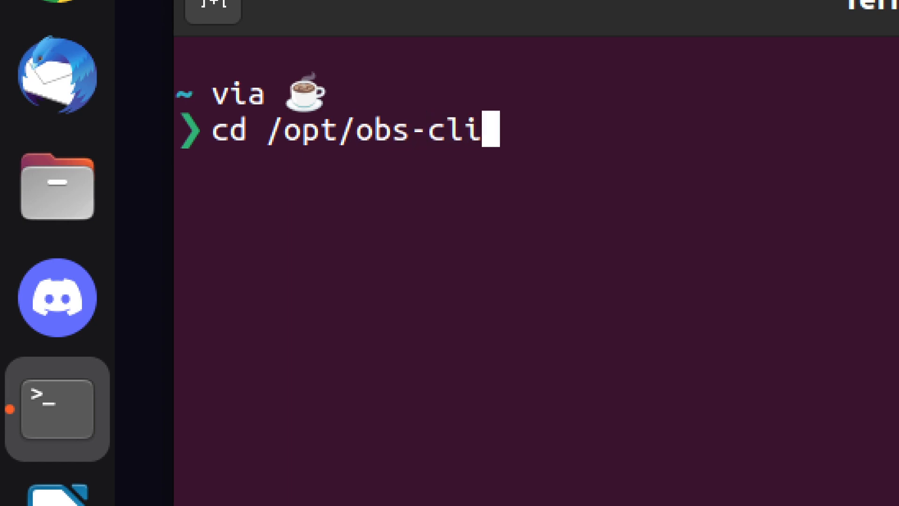
pyautogui.press('Return')
pyautogui.write('ls -la')
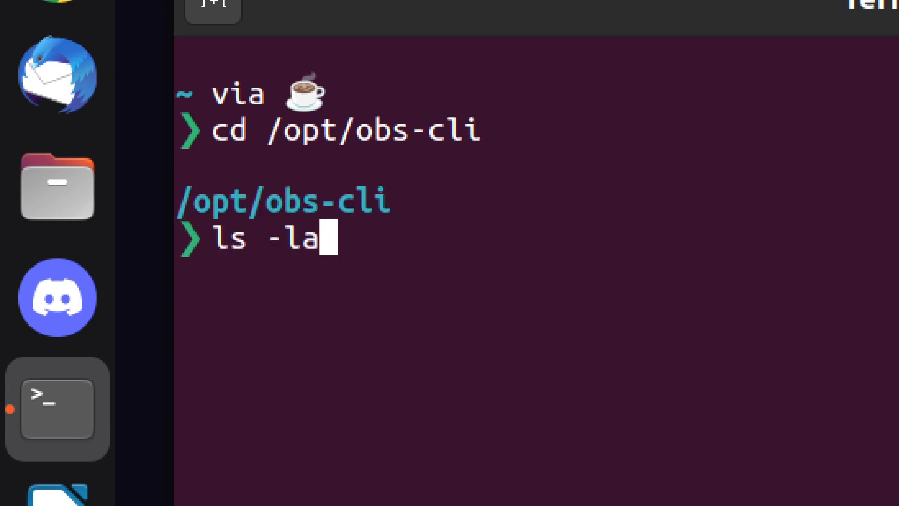
# Step: Run ls -la to list the obs-cli executable, JSON configs and libraries in detail
pyautogui.press('Return')
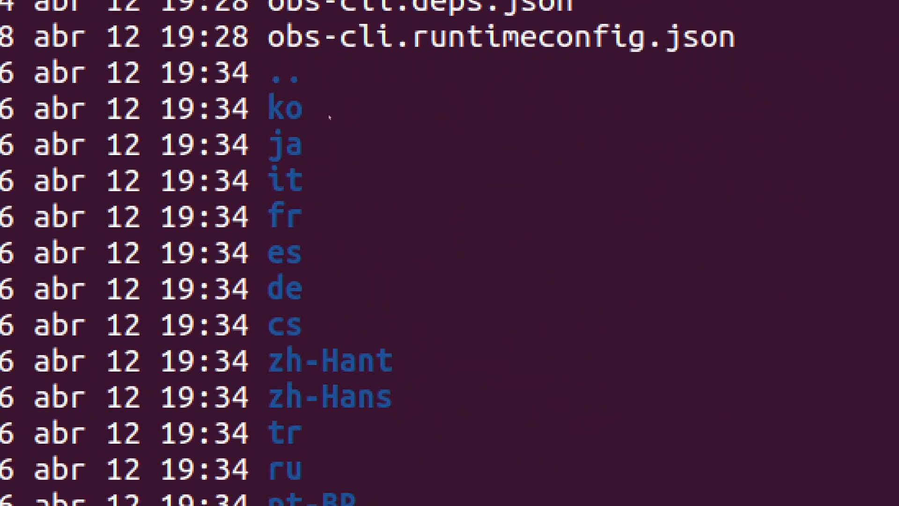
pyautogui.scroll(5, 27, 288)
pyautogui.scroll(3, 27, 288)
pyautogui.scroll(3, 27, 288)
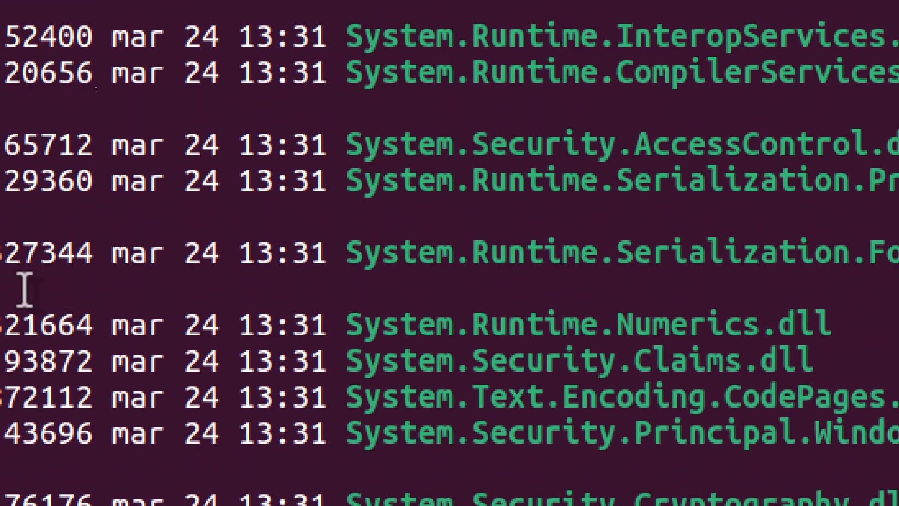
pyautogui.scroll(-6, 27, 288)
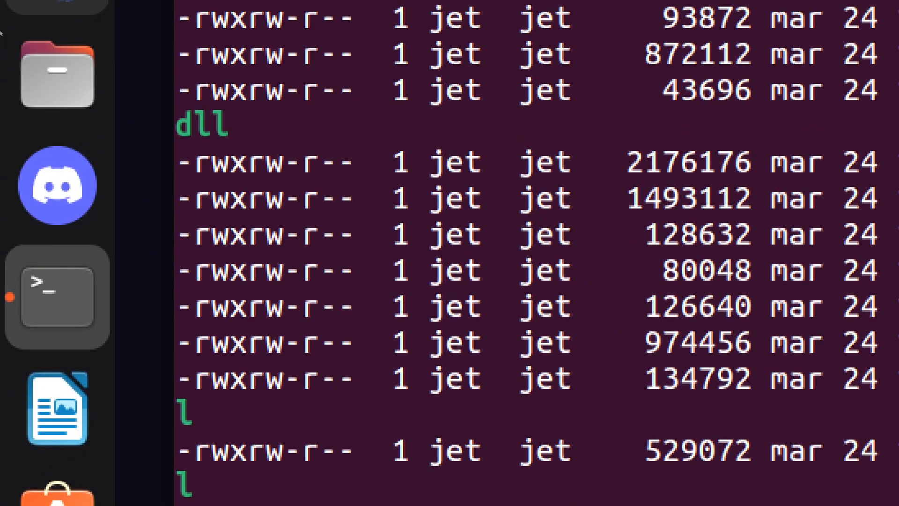
pyautogui.scroll(10, 27, 287)
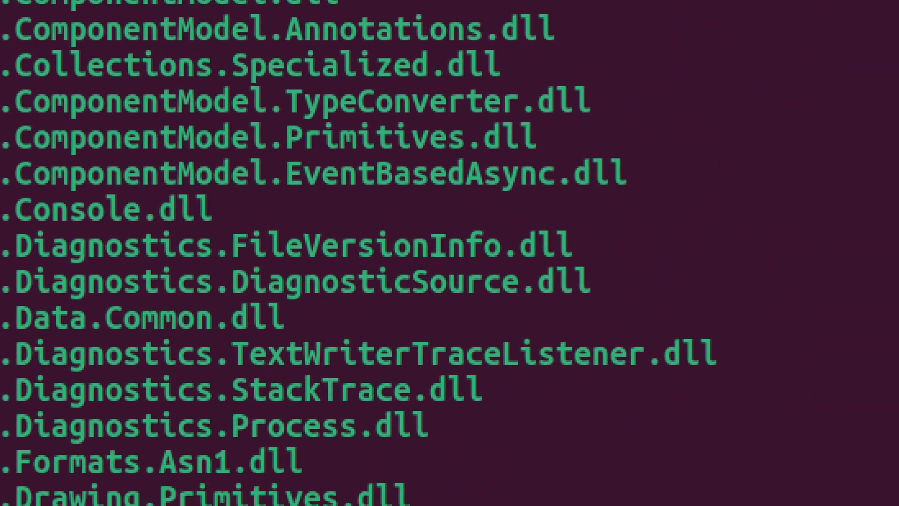
pyautogui.scroll(-5, 27, 288)
pyautogui.scroll(-5, 27, 288)
pyautogui.scroll(5, 18, 83)
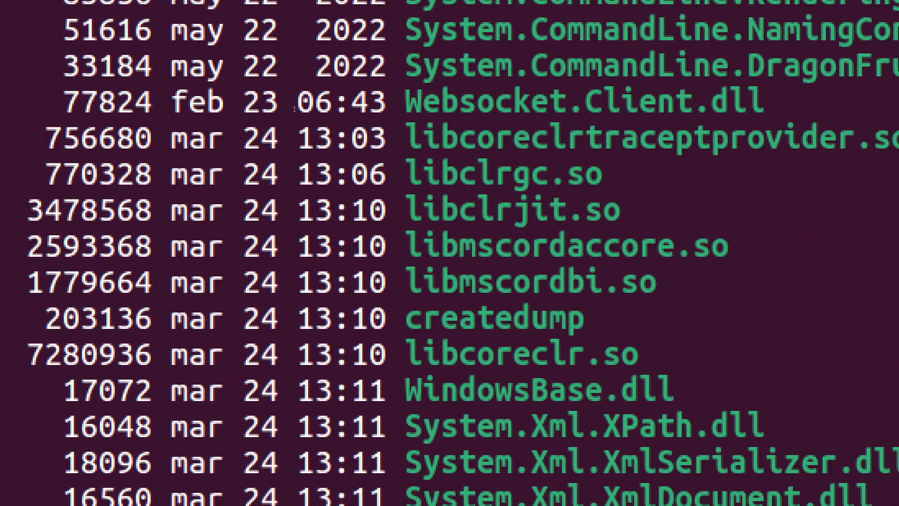
pyautogui.scroll(3, 450, 254)
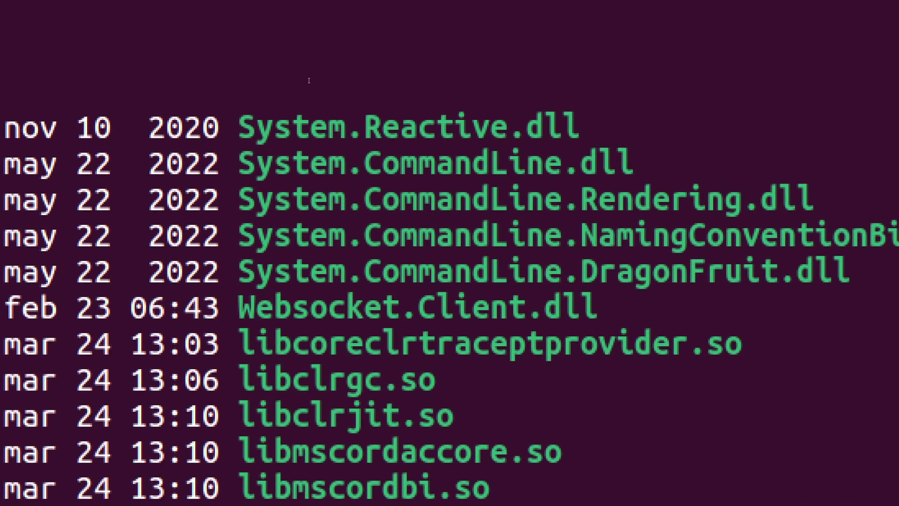
pyautogui.scroll(-5, 309, 81)
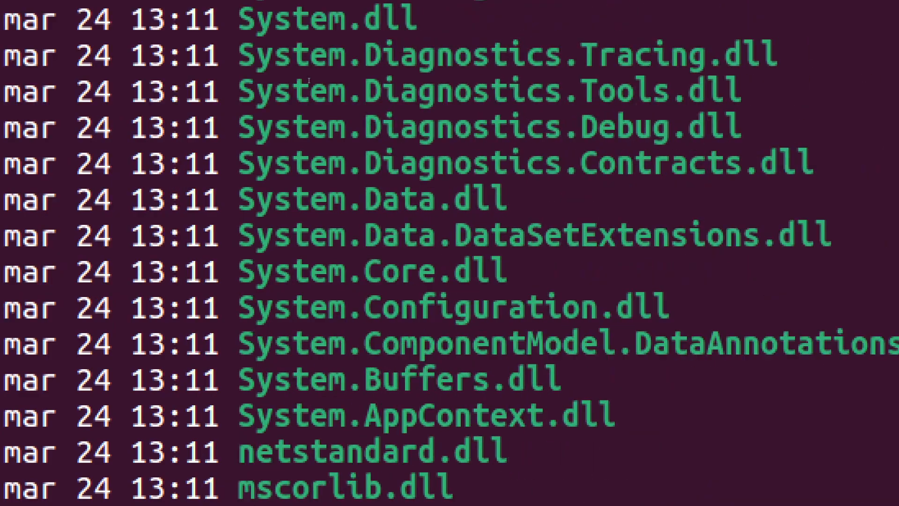
pyautogui.scroll(-5, 308, 81)
pyautogui.scroll(-10, 308, 83)
pyautogui.scroll(-10, 308, 83)
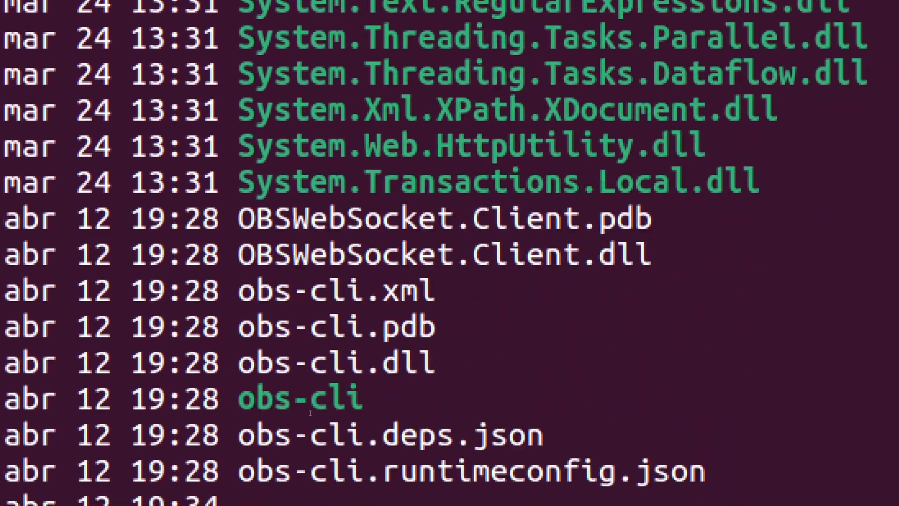
pyautogui.scroll(-5, 308, 83)
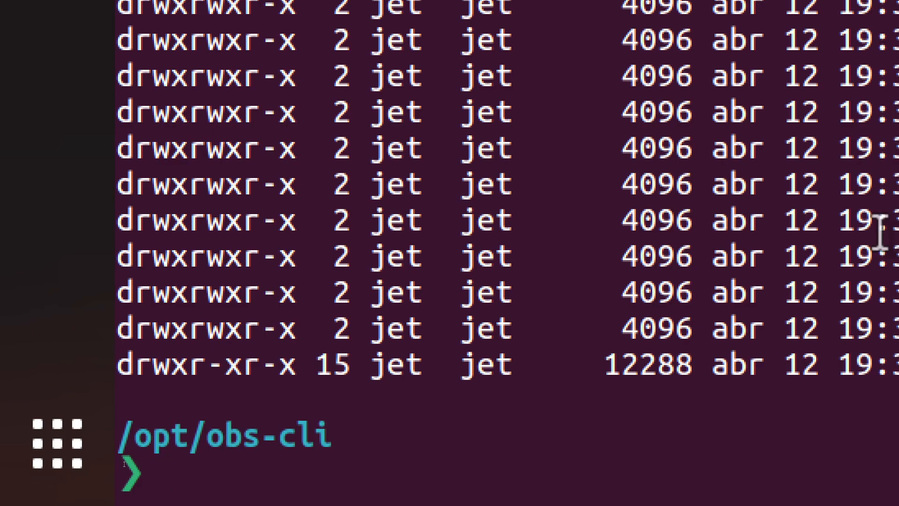
pyautogui.write('cd ~')
# Step: Return home with cd ~ and run obs-cli -h to print its usage and help options
pyautogui.press('Return')
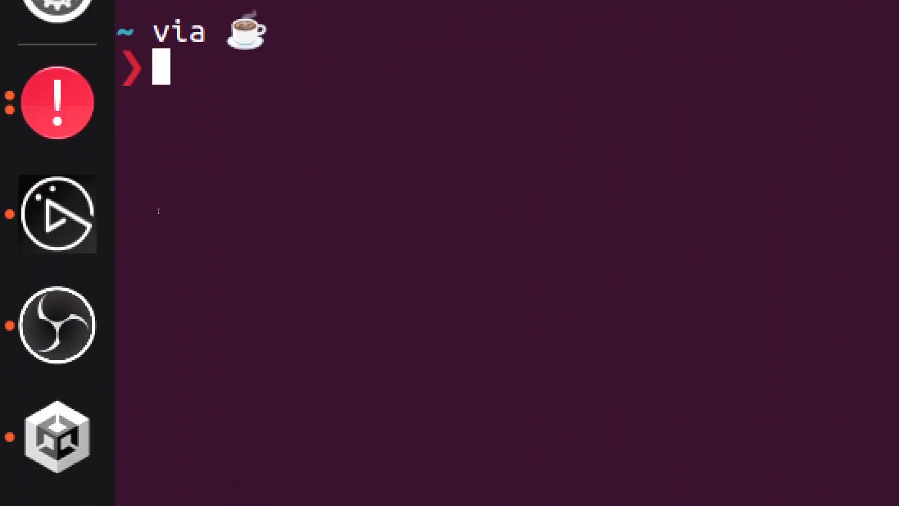
pyautogui.write('obs-cli -h')
pyautogui.press('Return')
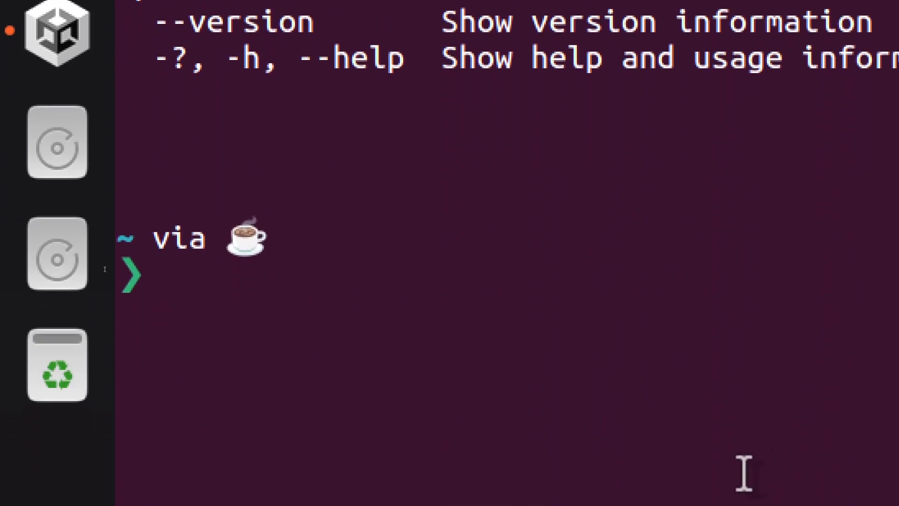
# Step: Run obs-cli recording -h by editing the recalled help command
pyautogui.press('Up')
pyautogui.press('Left')
pyautogui.press('Left')
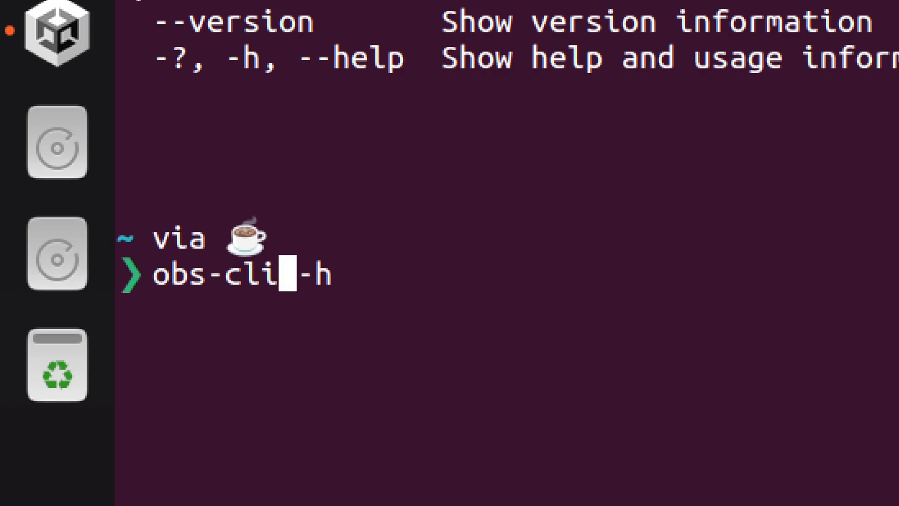
pyautogui.write('rec ')
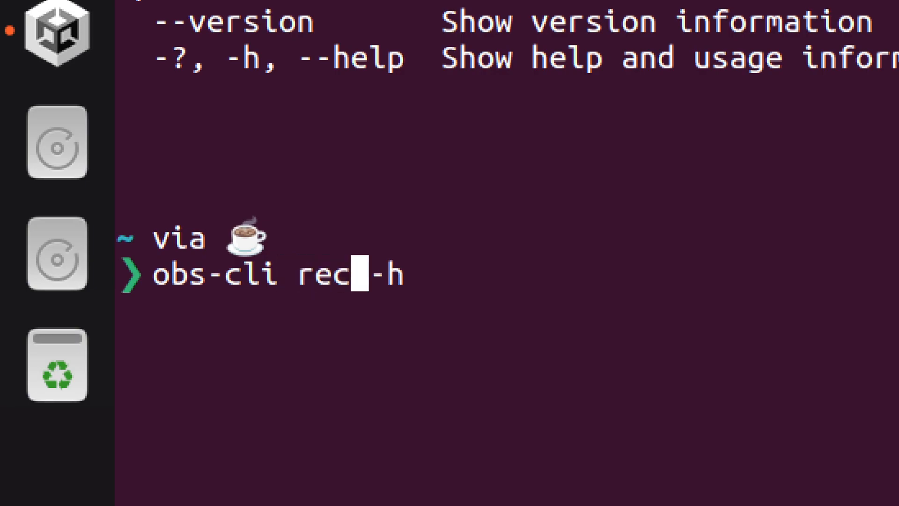
pyautogui.write('ording')
pyautogui.press('Return')
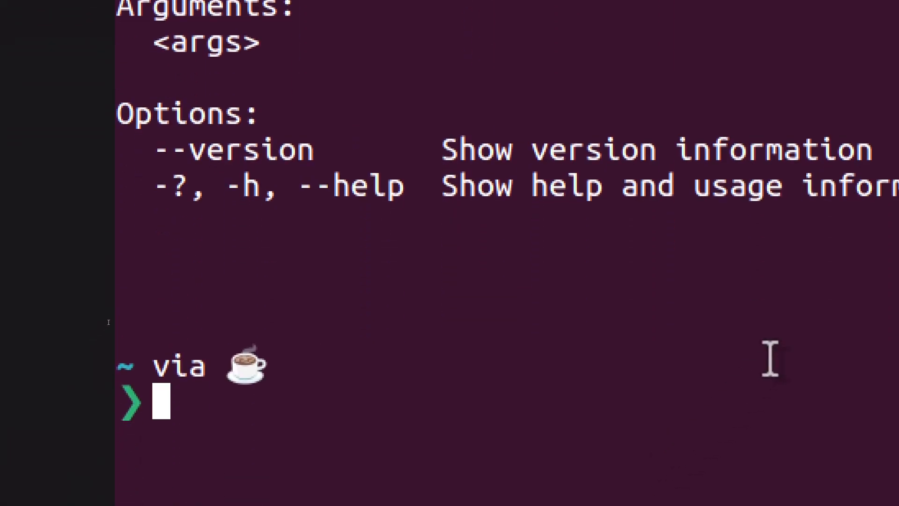
# Step: Run obs-cli recording without -h to list start, stop, toggle and pause subcommands
pyautogui.press('Up')
pyautogui.press('BackSpace')
pyautogui.press('BackSpace')
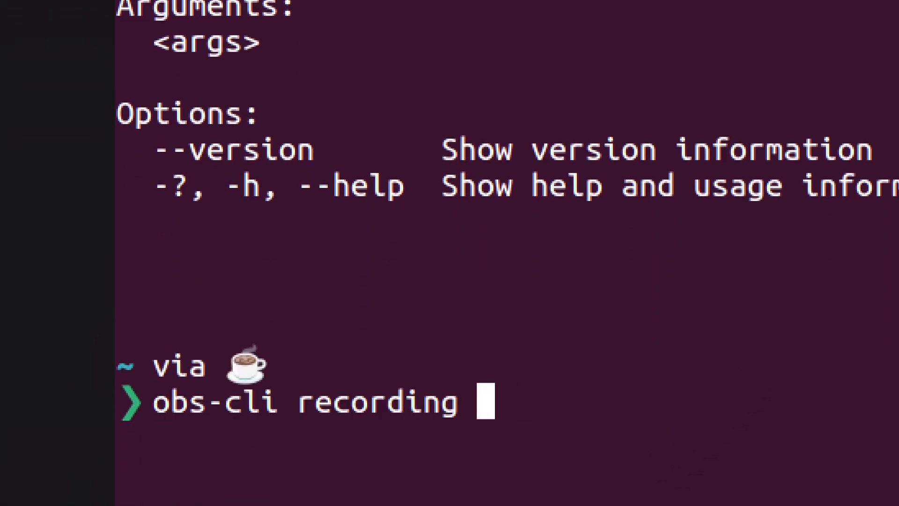
pyautogui.press('BackSpace')
pyautogui.press('Return')
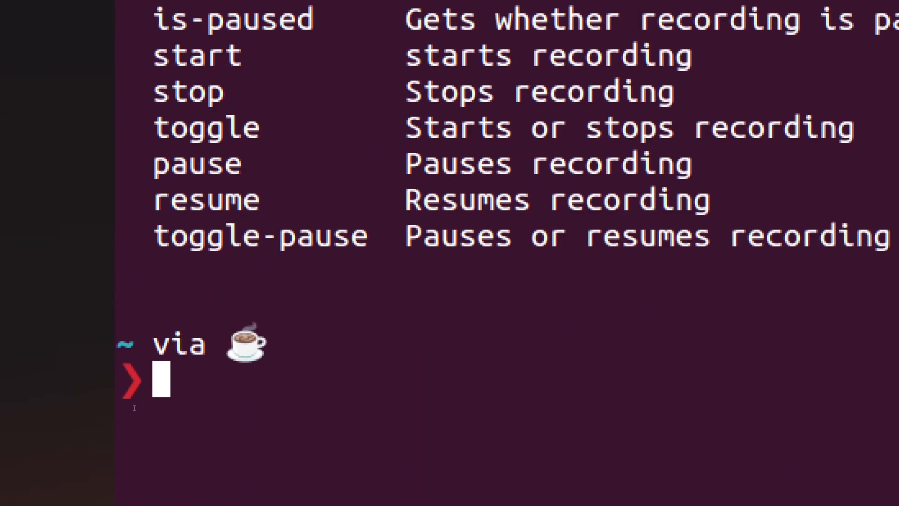
pyautogui.scroll(5, 133, 407)
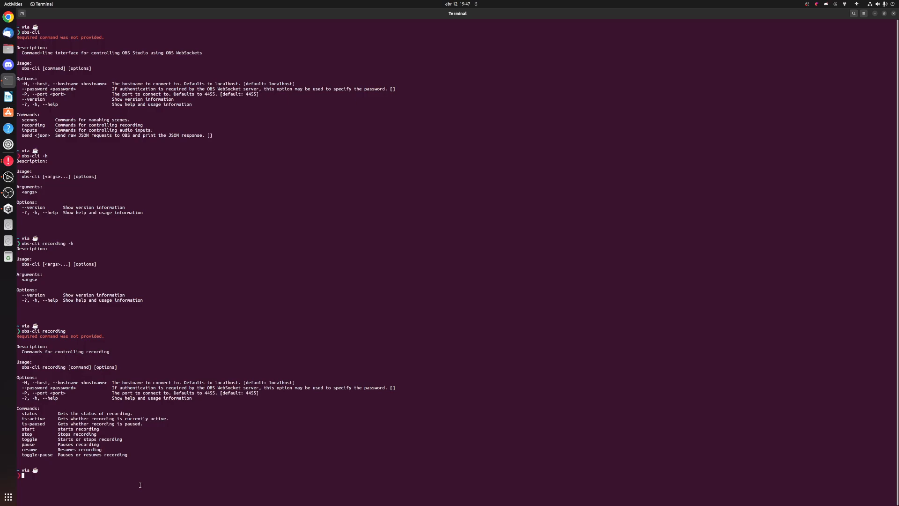
# Step: Launch Stream Deck UI, select the Record key showing its obs-cli recording toggle command, then refocus the terminal
pyautogui.press('super')
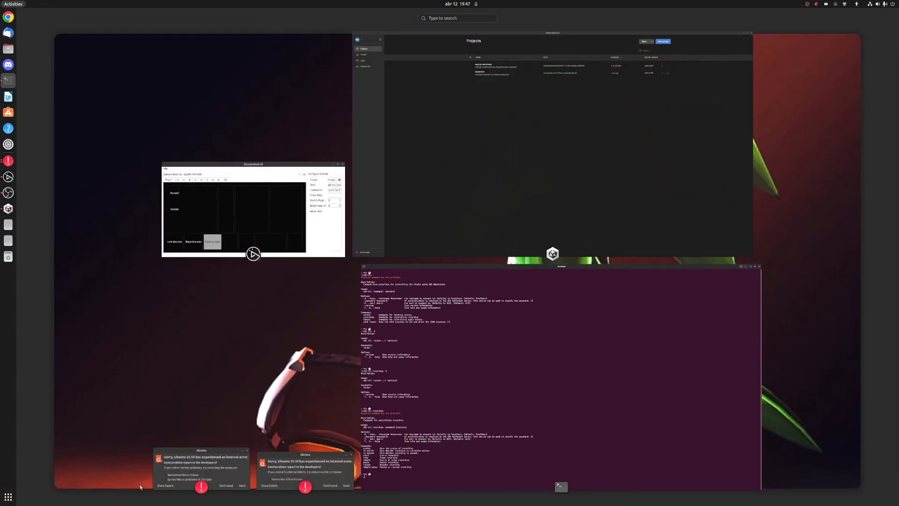
pyautogui.write('stream')
pyautogui.press('Return')
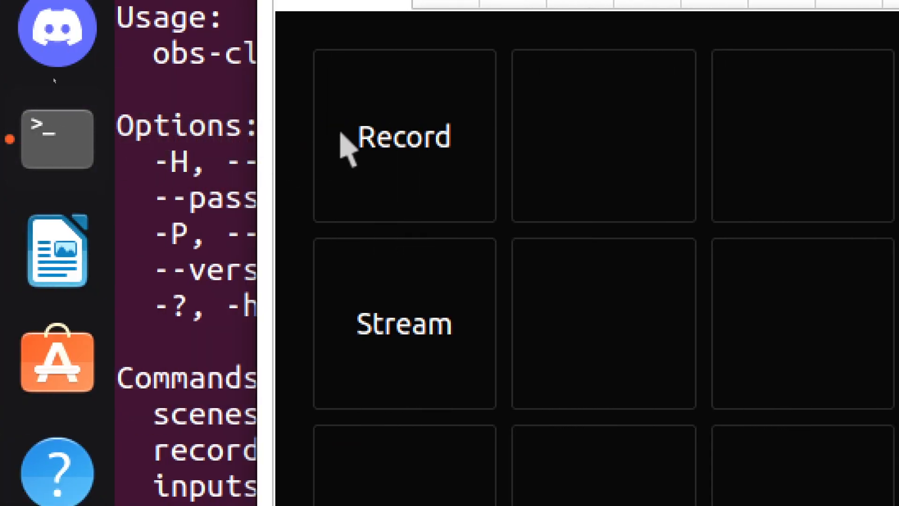
pyautogui.click(393, 159)
pyautogui.write('ding toggle')
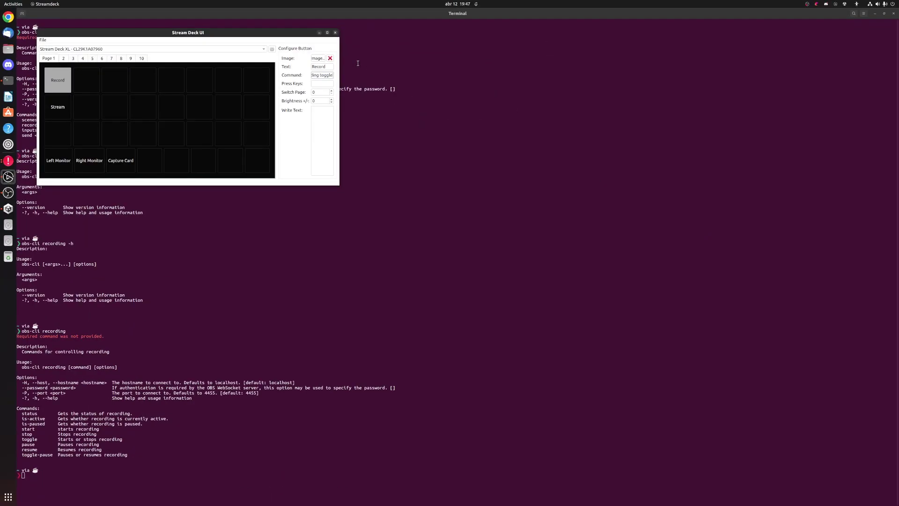
pyautogui.click(358, 64)
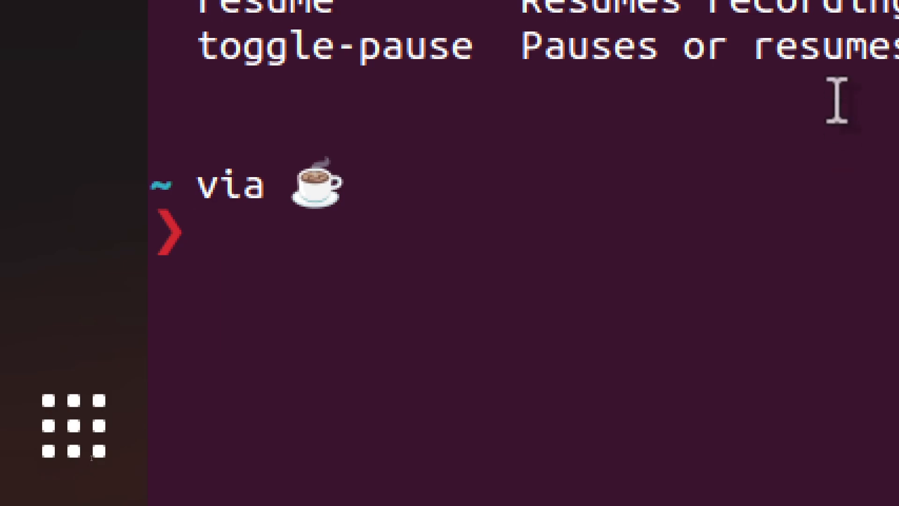
pyautogui.write('obs-c')
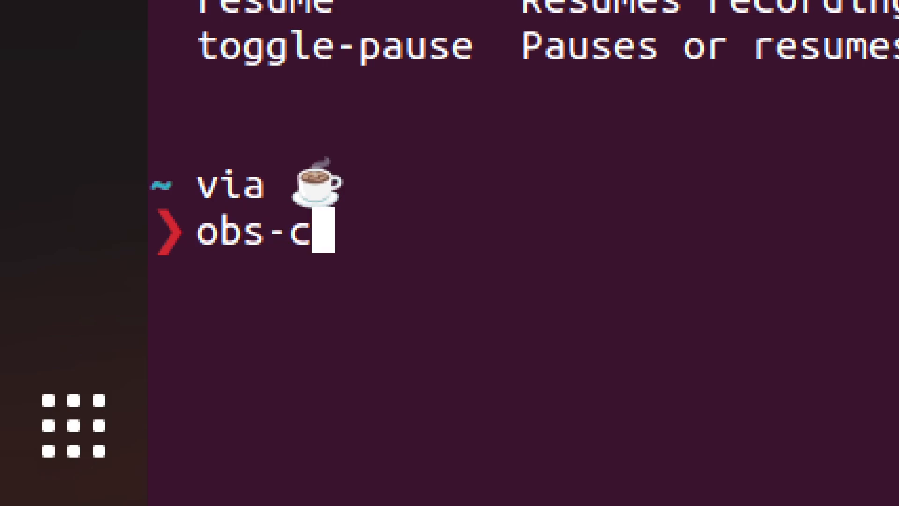
pyautogui.write('li li')
# Step: Run obs-cli inputs list showing Screen Capture (XSHM), Mic/Aux and Desktop Audio
pyautogui.press('BackSpace')
pyautogui.press('BackSpace')
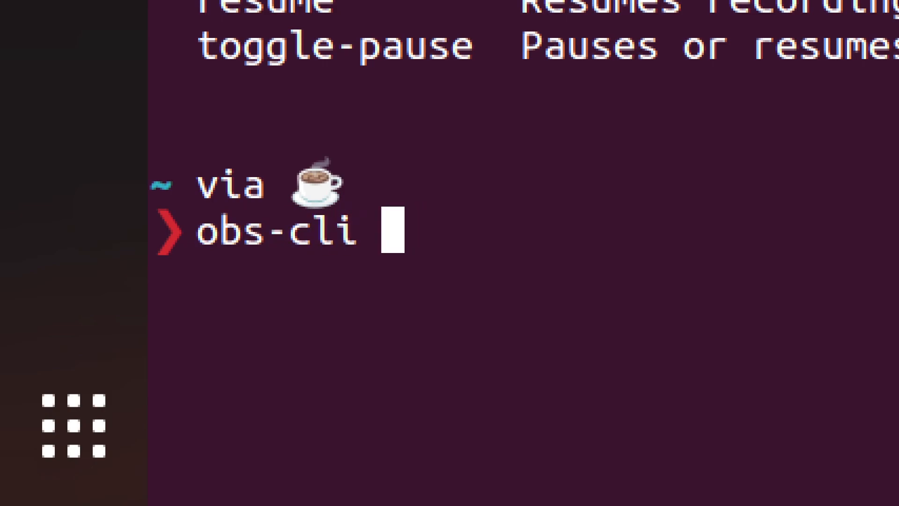
pyautogui.write('inputs li')
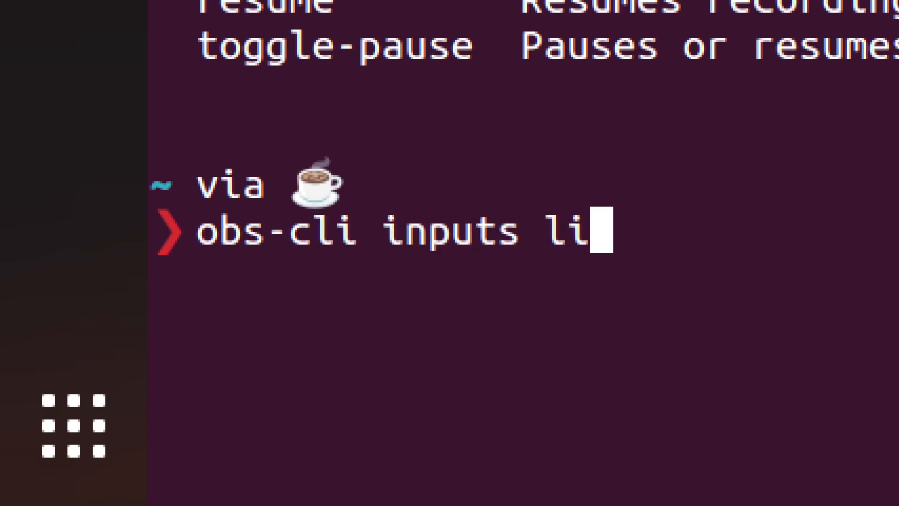
pyautogui.write('st')
pyautogui.press('Return')
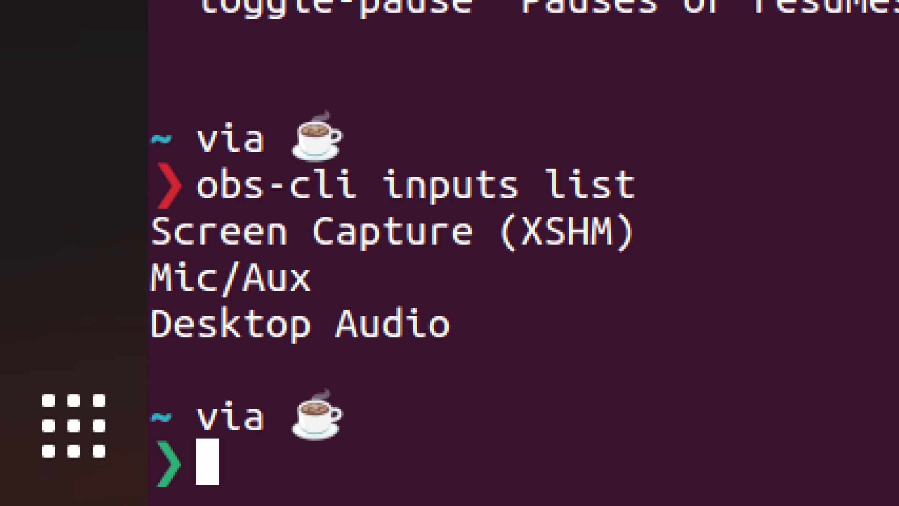
pyautogui.write('obs-c')
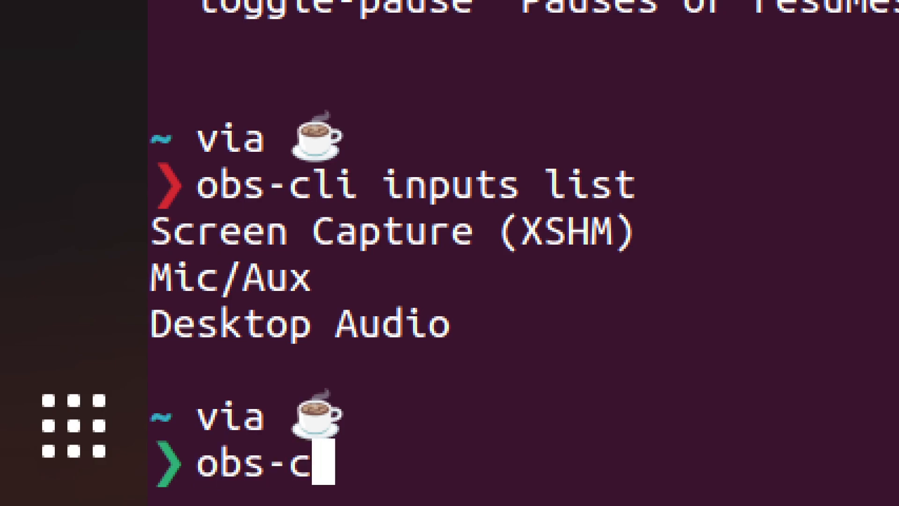
pyautogui.write('li input')
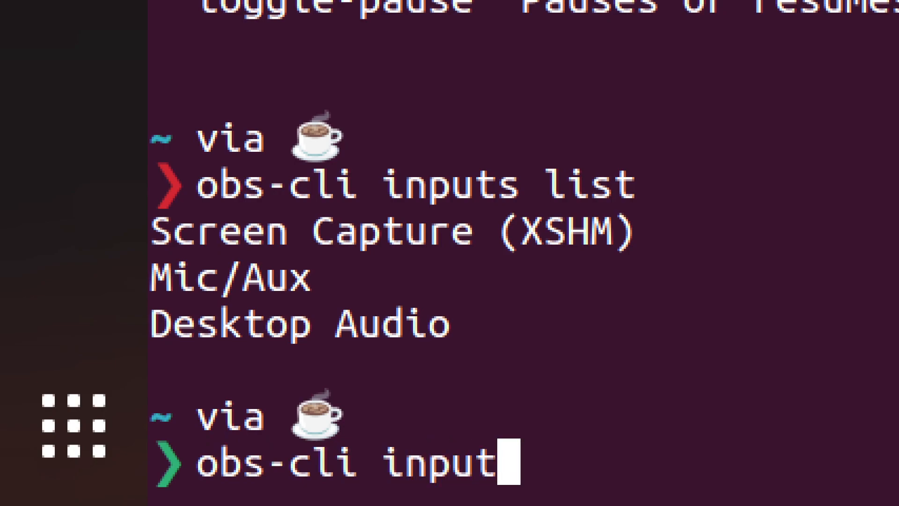
pyautogui.write('s "Mi')
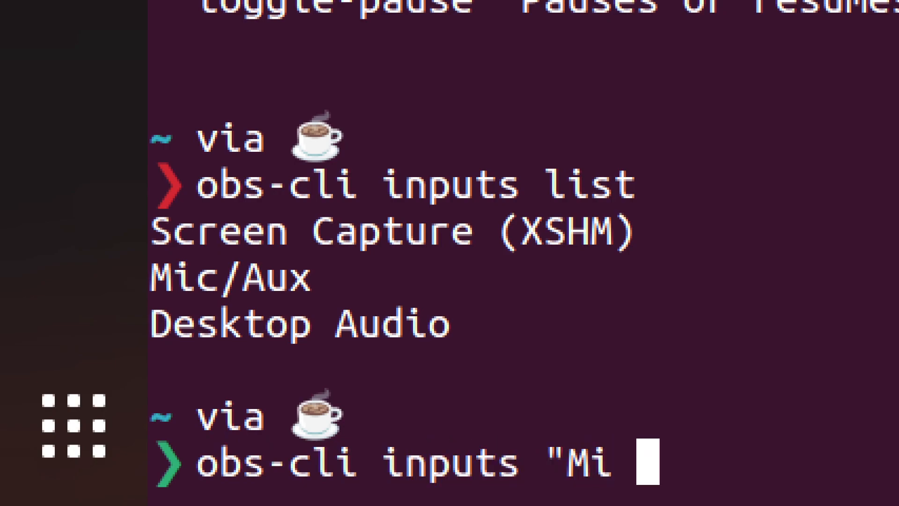
pyautogui.write('xc')
pyautogui.press('BackSpace')
pyautogui.press('BackSpace')
pyautogui.write('c')
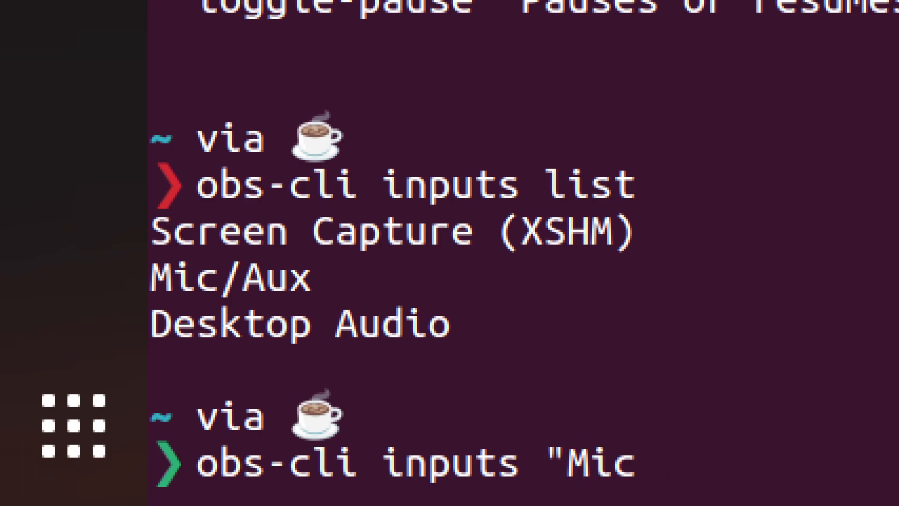
pyautogui.write('/Au')
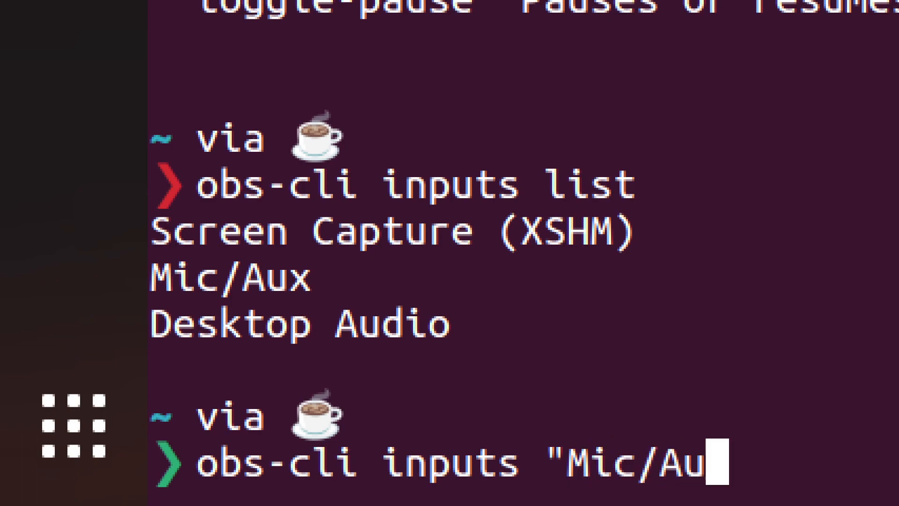
pyautogui.write('x" mute')
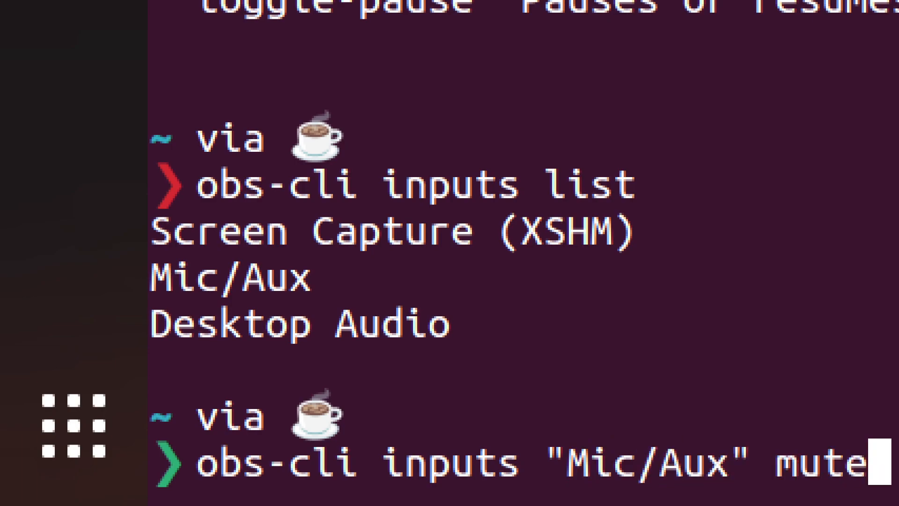
pyautogui.press('BackSpace')
pyautogui.hotkey('ctrl', 'w')
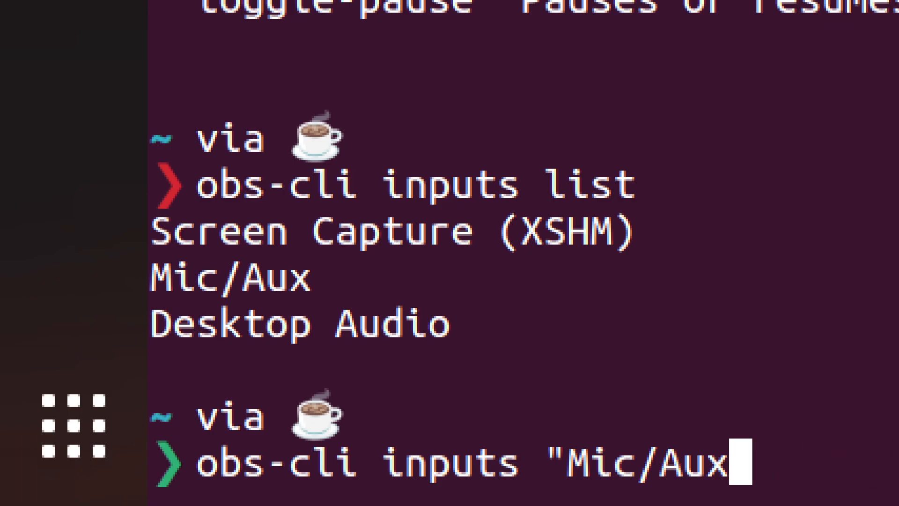
pyautogui.hotkey('ctrl', 'w')
pyautogui.hotkey('ctrl', 'w')
pyautogui.hotkey('ctrl', 'w')
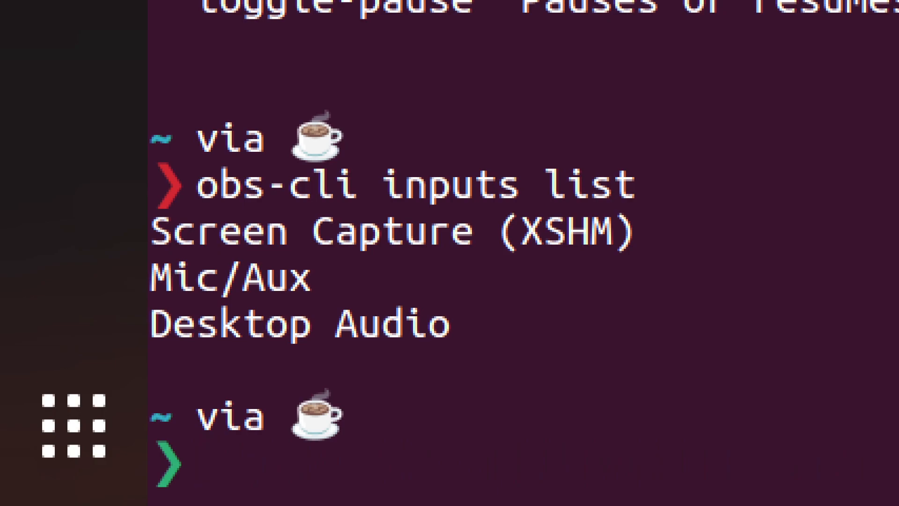
pyautogui.write('obs-c')
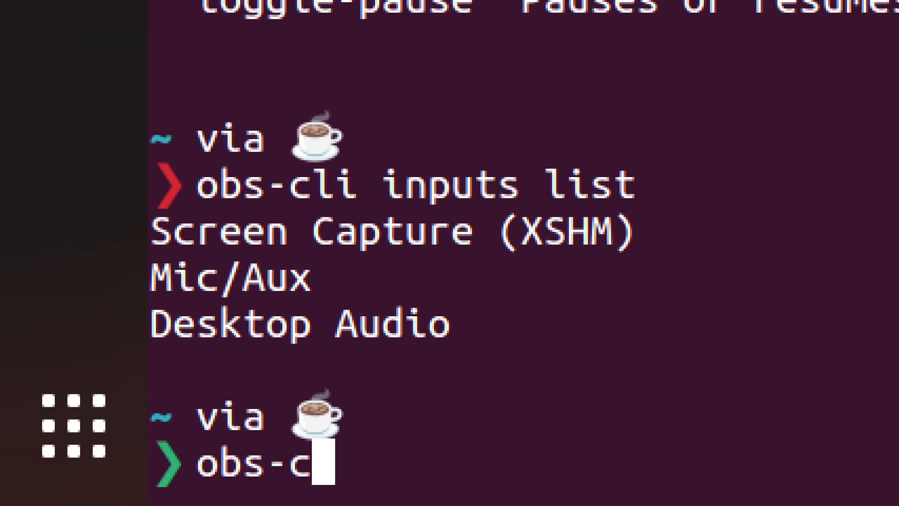
pyautogui.write('li scenes')
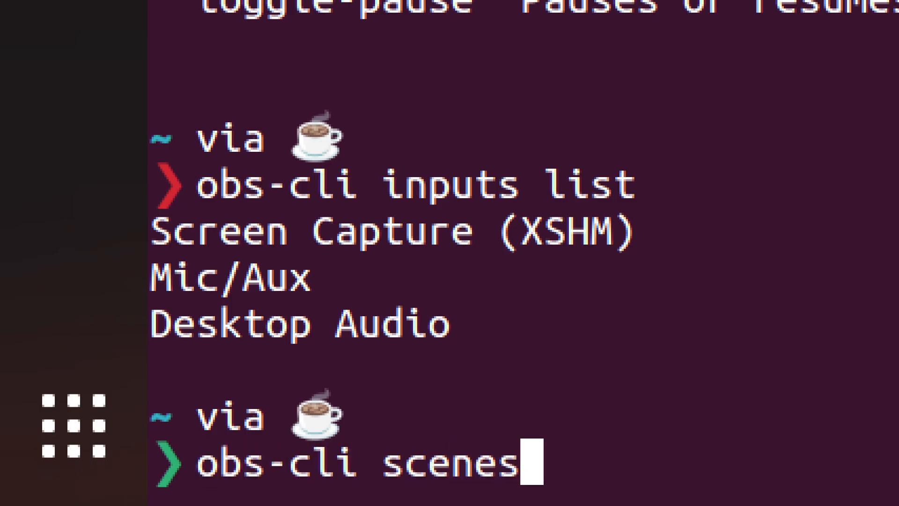
pyautogui.write(' list')
# Step: Run obs-cli scenes list, revealing the single scene named Scene
pyautogui.press('Return')
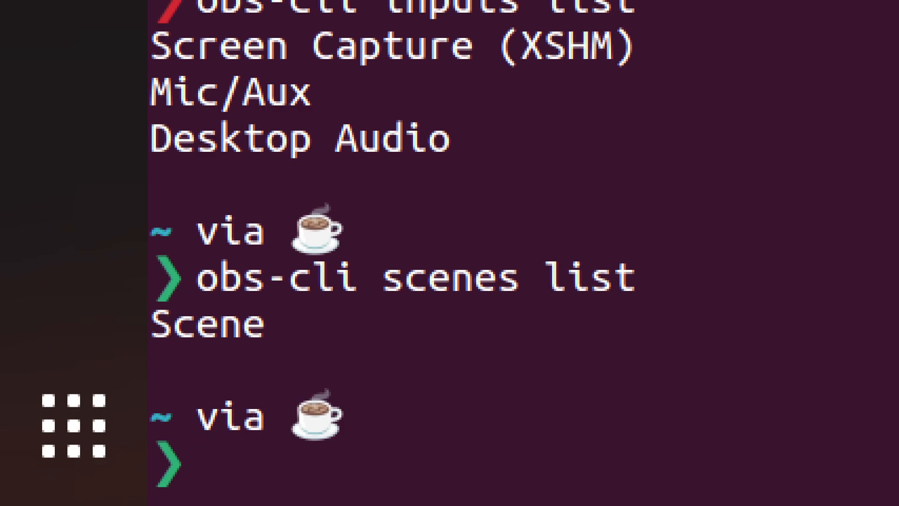
pyautogui.write('obs-c')
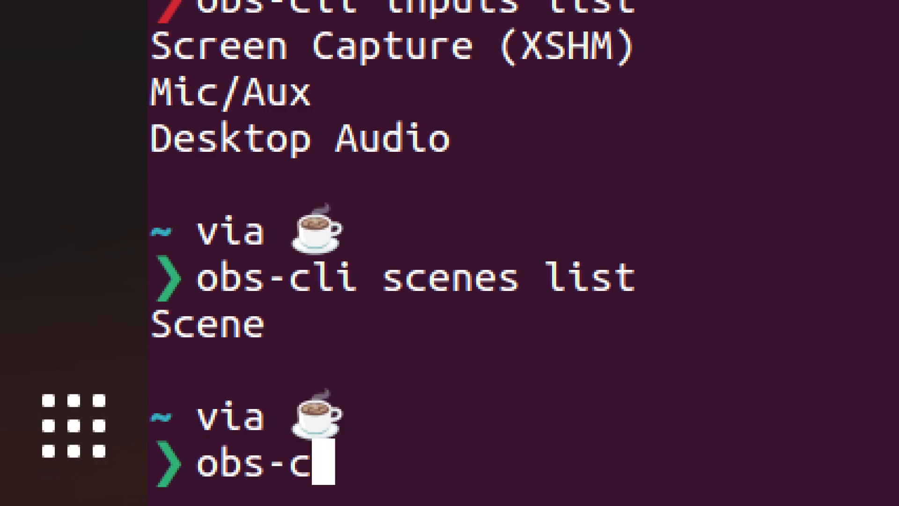
pyautogui.write('li sc')
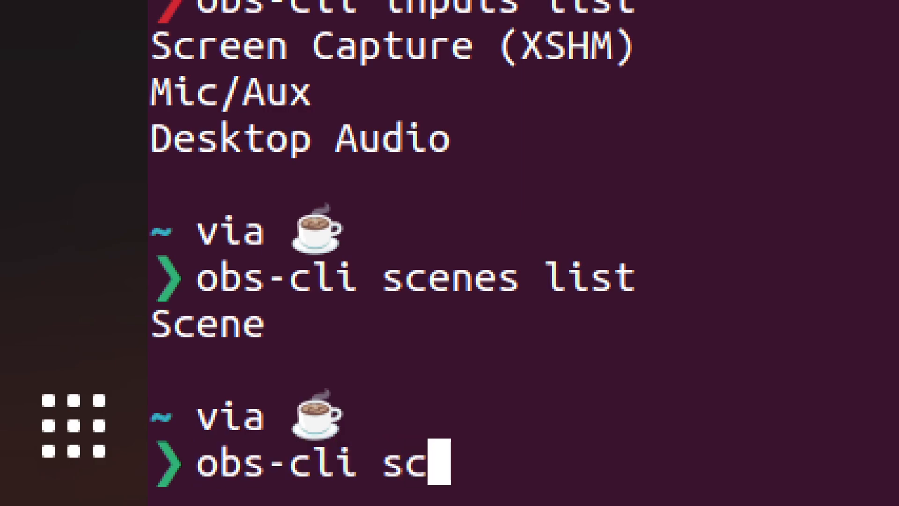
pyautogui.write('enes set-current')
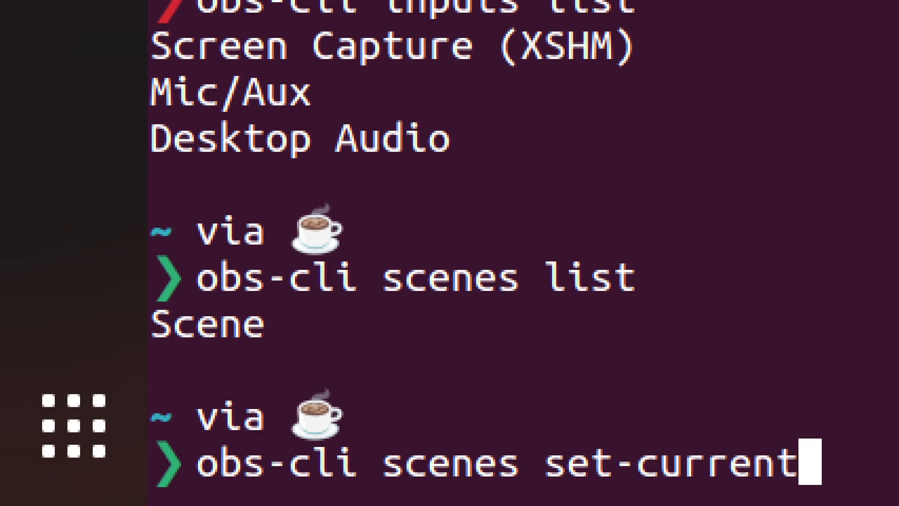
pyautogui.write(' Scene')
# Step: Run obs-cli scenes set-current Scene to make Scene the active OBS scene
pyautogui.press('Return')
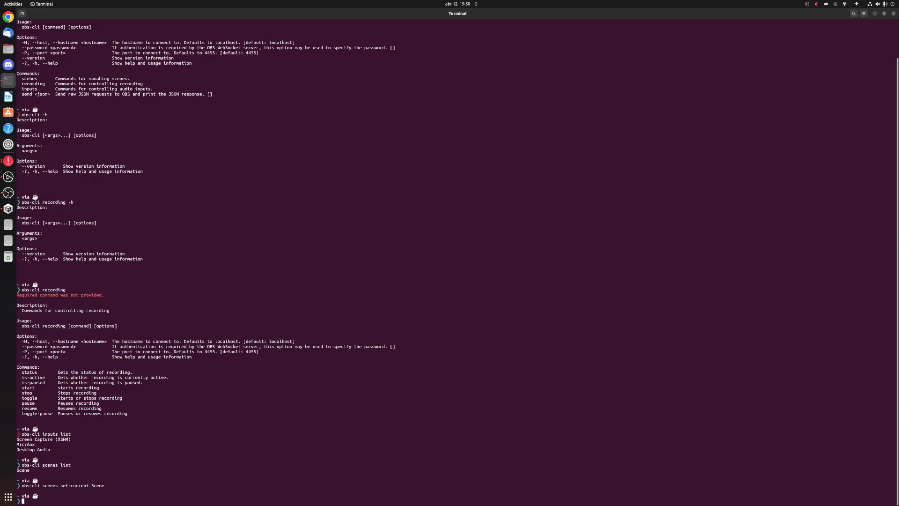
pyautogui.press('super')
pyautogui.write('obs')
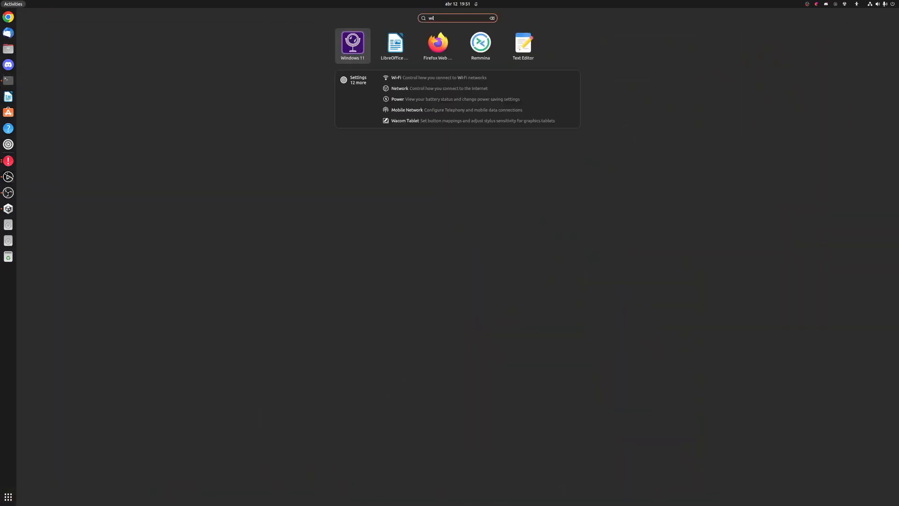
pyautogui.press('Return')
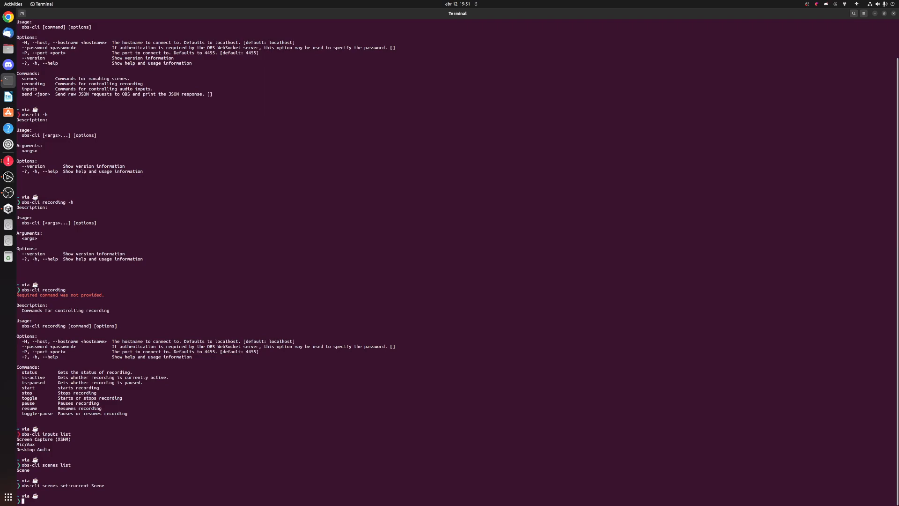
# Step: Search 'wind' in Activities and launch the Windows 11 app
pyautogui.press('super')
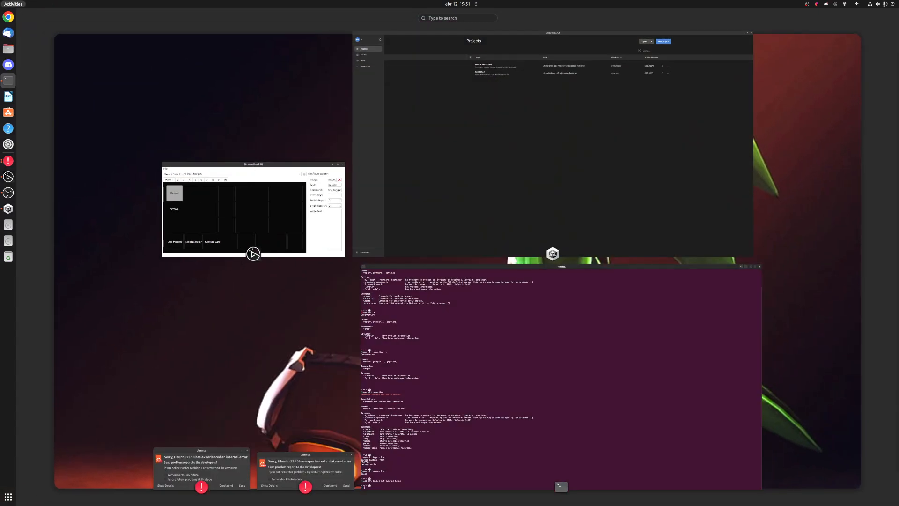
pyautogui.write('viwind')
pyautogui.press('Return')
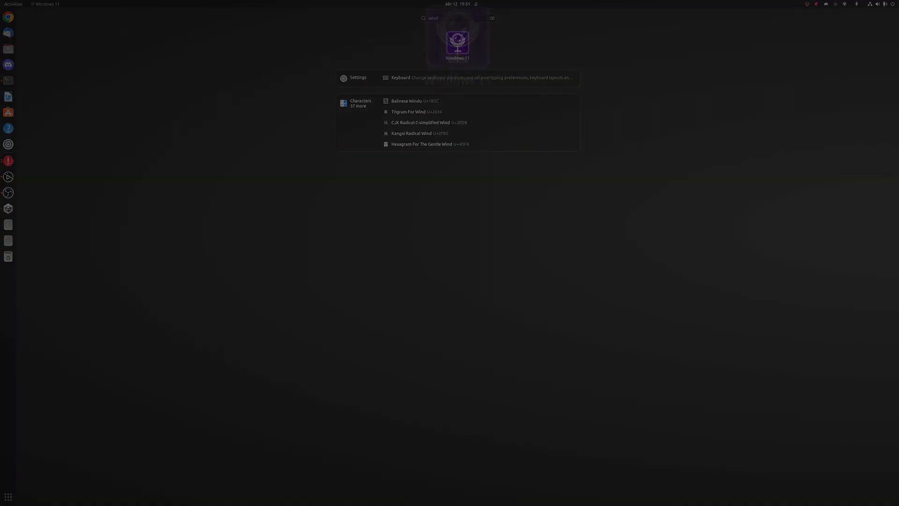